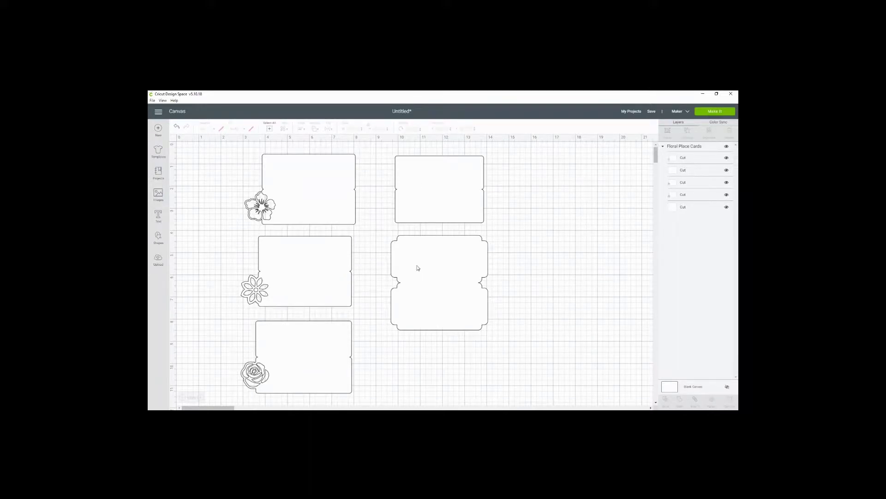
Shift the inserted Floral Place Cards set to the right on the canvas
{"action": "left_click_drag", "start_coordinate": [435, 260], "coordinate": [516, 256]}
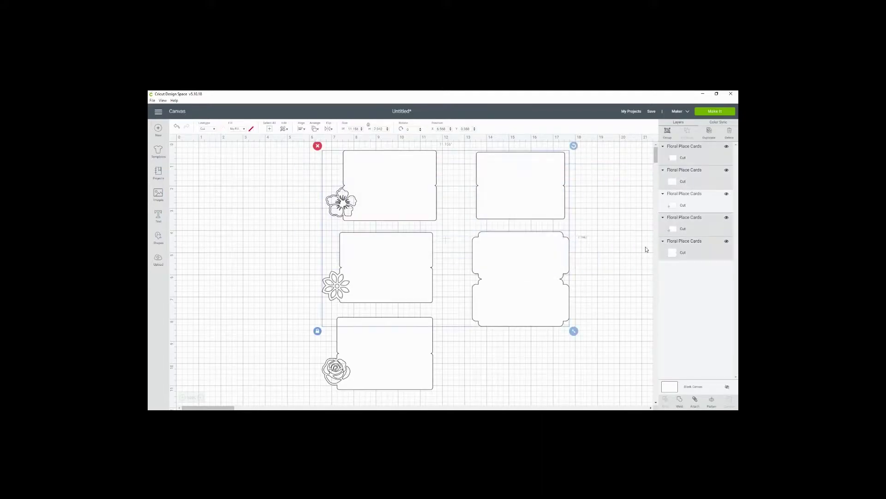
Delete the four unwanted cards, then raise the rose card and enlarge it near the canvas top
{"action": "key", "text": "Delete"}
{"action": "left_click_drag", "start_coordinate": [402, 348], "coordinate": [406, 221]}
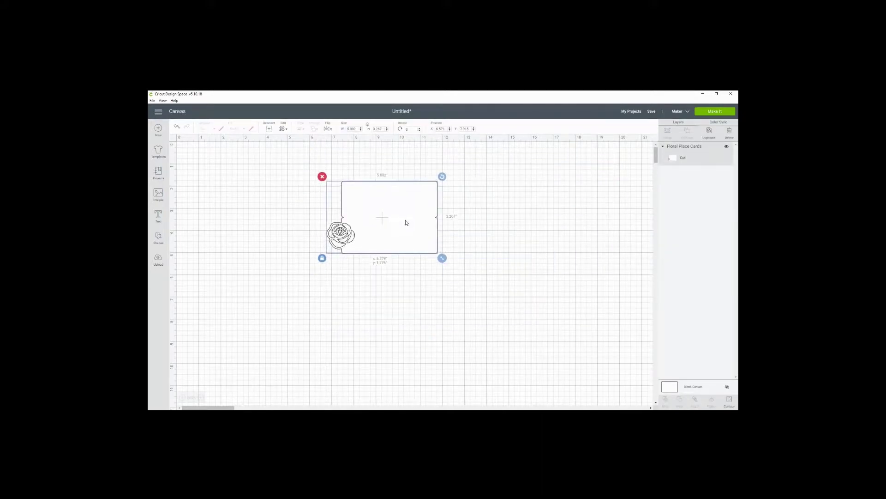
{"action": "left_click_drag", "start_coordinate": [442, 257], "coordinate": [517, 305]}
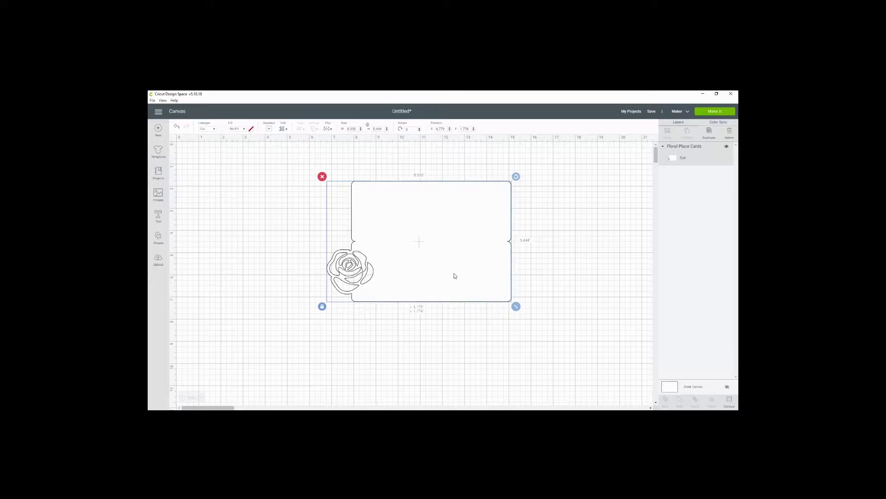
{"action": "left_click_drag", "start_coordinate": [455, 275], "coordinate": [441, 258]}
{"action": "left_click", "coordinate": [537, 269]}
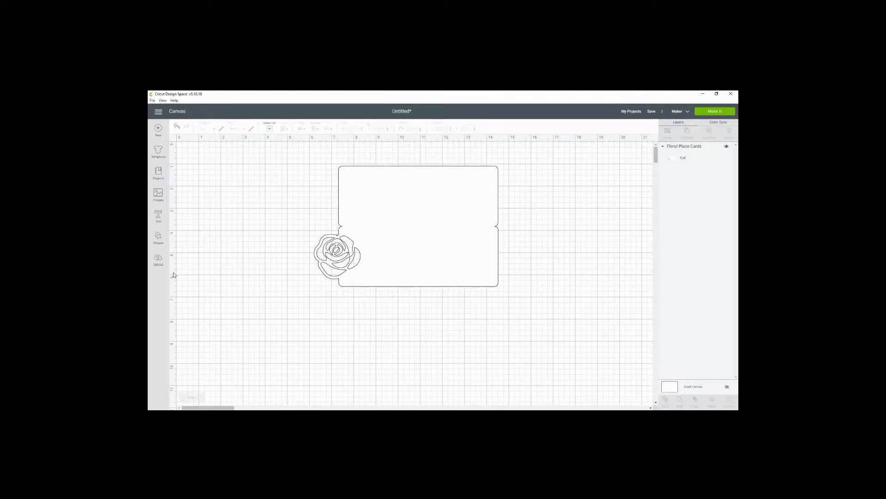
Add a text box with the guest's name and position it on the rose card beside the flower
{"action": "left_click", "coordinate": [159, 216]}
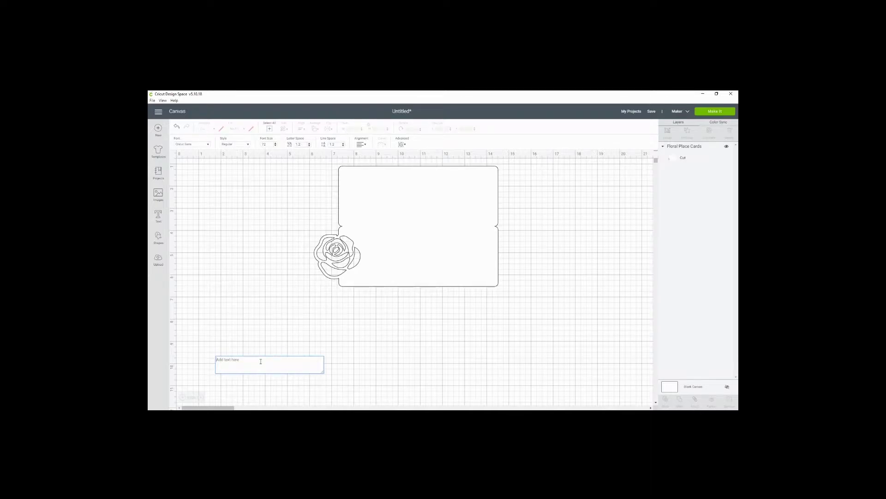
{"action": "type", "text": "Melissa"}
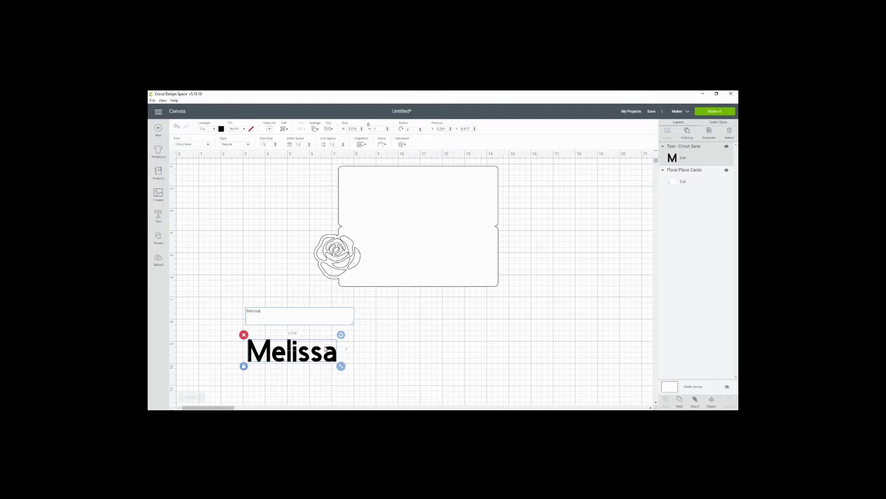
{"action": "left_click_drag", "start_coordinate": [326, 357], "coordinate": [454, 257]}
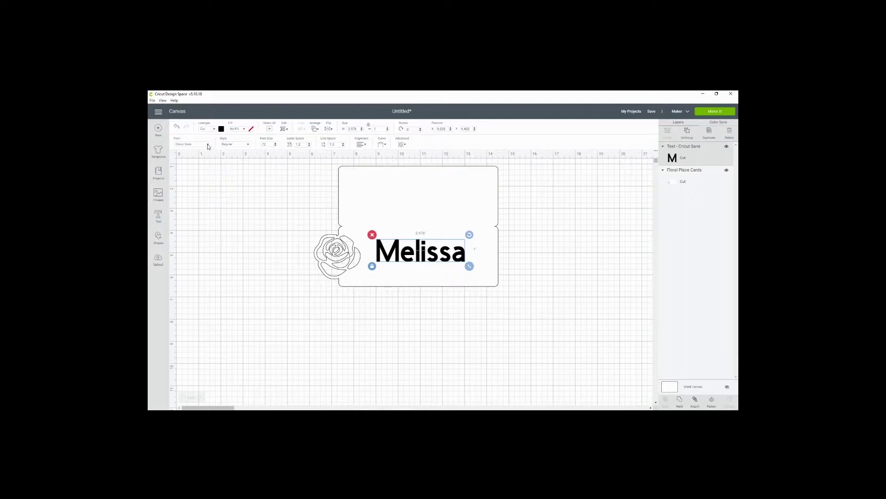
{"action": "left_click_drag", "start_coordinate": [407, 256], "coordinate": [408, 262]}
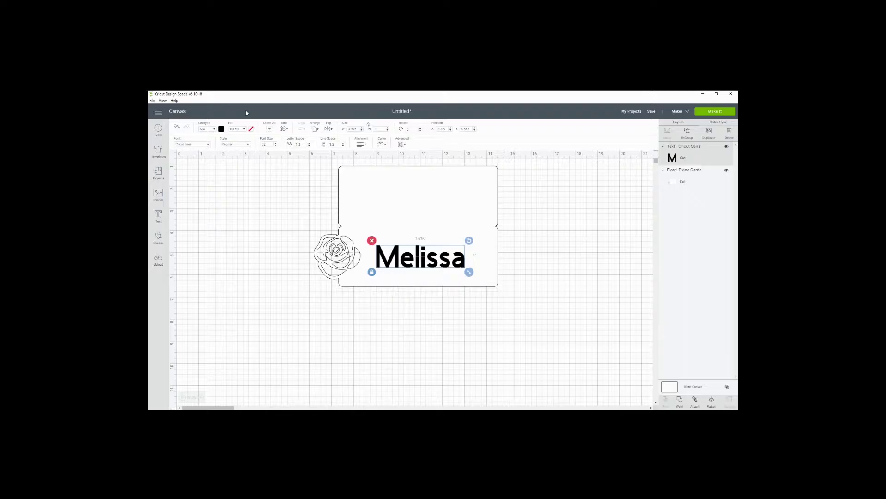
Change the guest name's font from Cricut Sans to Babette
{"action": "left_click", "coordinate": [207, 144]}
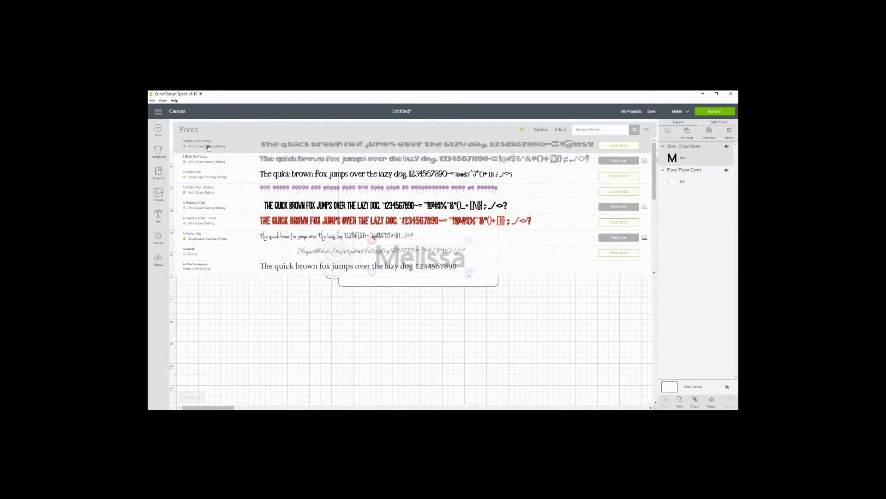
{"action": "scroll", "coordinate": [304, 204], "scroll_direction": "down", "scroll_amount": 5}
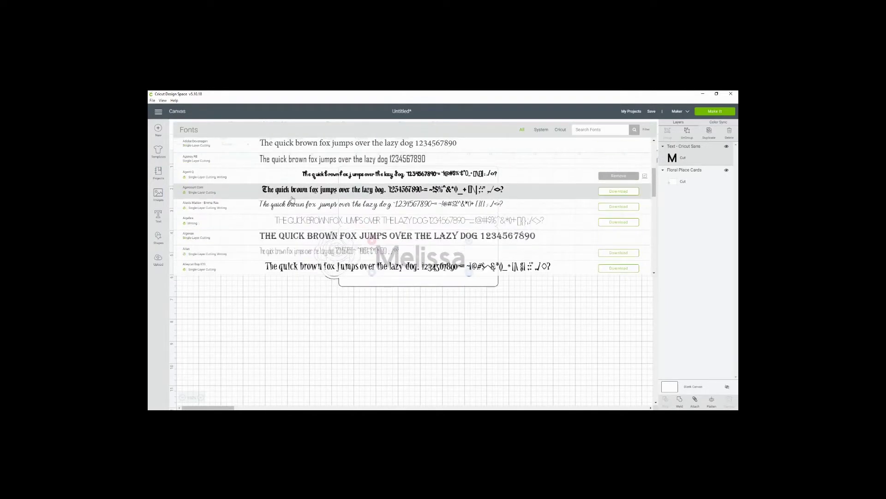
{"action": "scroll", "coordinate": [254, 203], "scroll_direction": "down", "scroll_amount": 8}
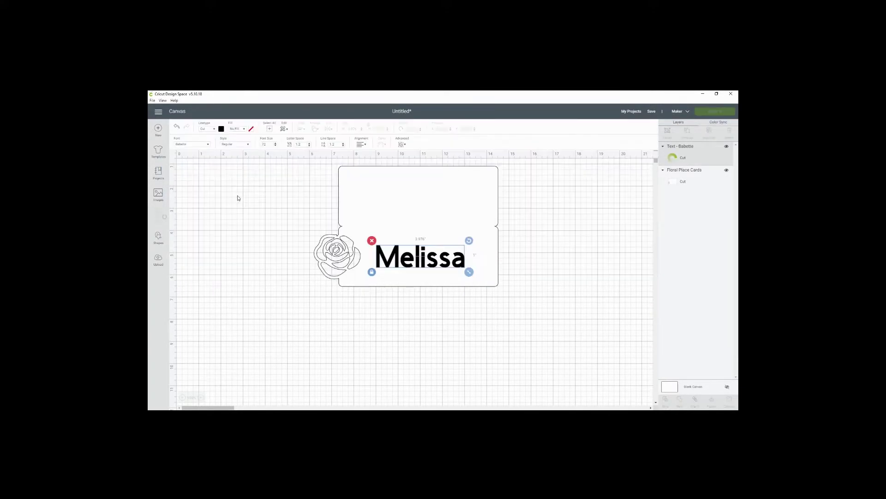
{"action": "left_click", "coordinate": [210, 146]}
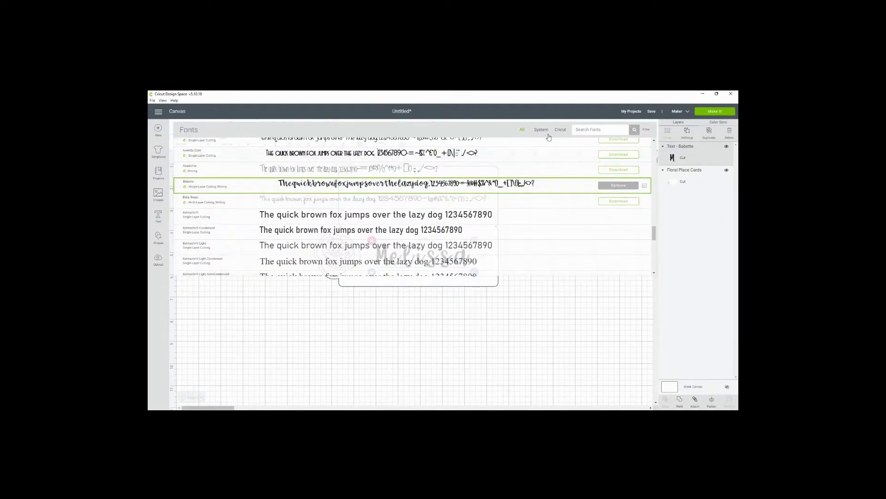
{"action": "left_click", "coordinate": [646, 129]}
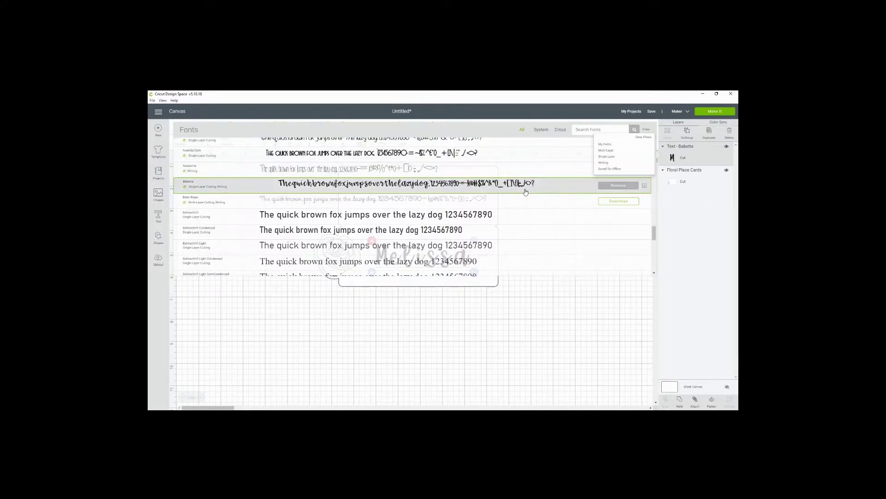
{"action": "left_click", "coordinate": [310, 190]}
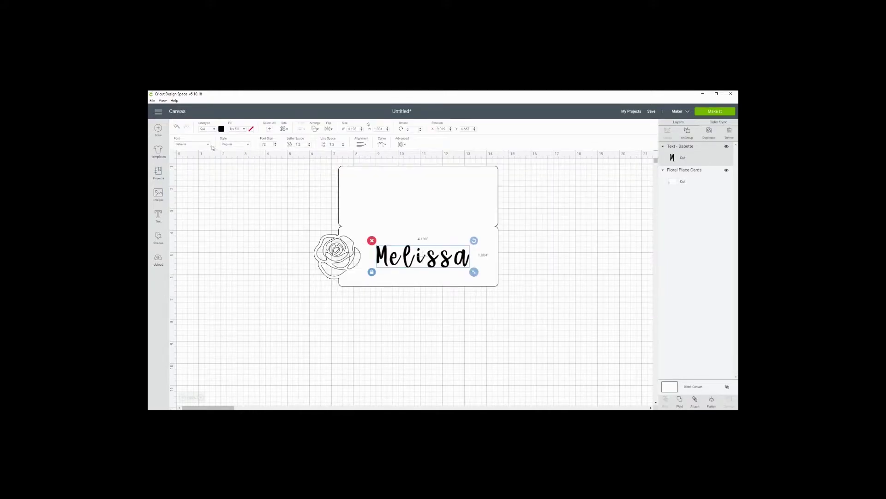
Set the name's Linetype to Draw and check its pen colour
{"action": "left_click", "coordinate": [215, 129]}
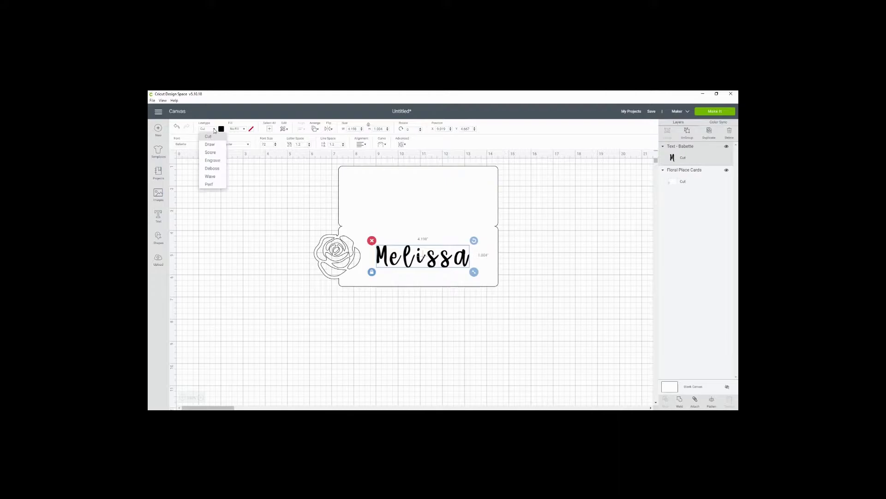
{"action": "left_click", "coordinate": [210, 144]}
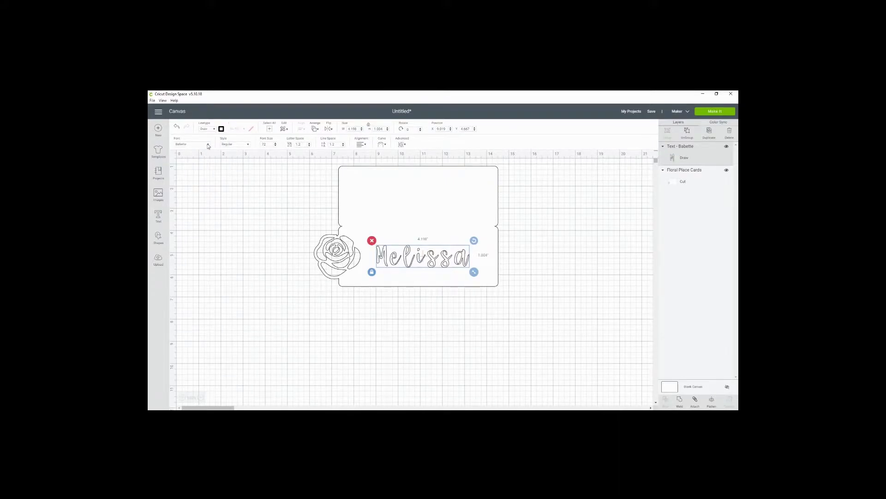
{"action": "left_click", "coordinate": [221, 129]}
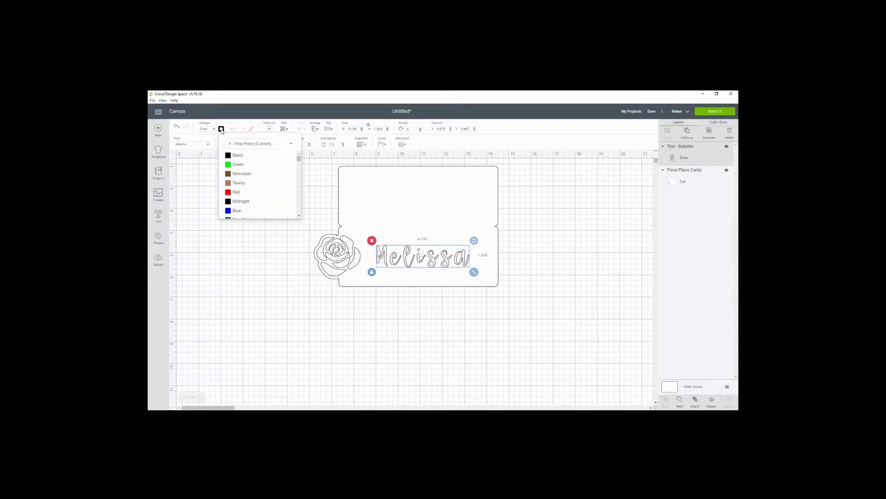
{"action": "left_click", "coordinate": [529, 238]}
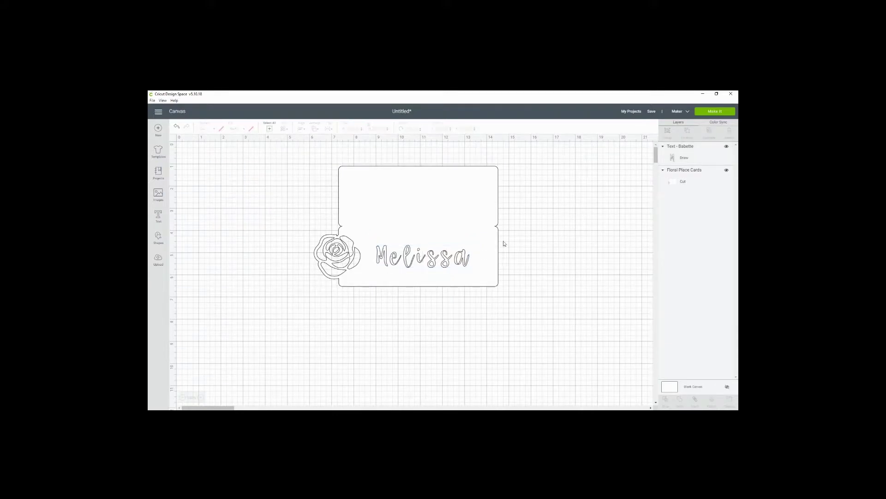
Switch the name's Babette font style to the single-line Writing style
{"action": "left_click", "coordinate": [421, 260]}
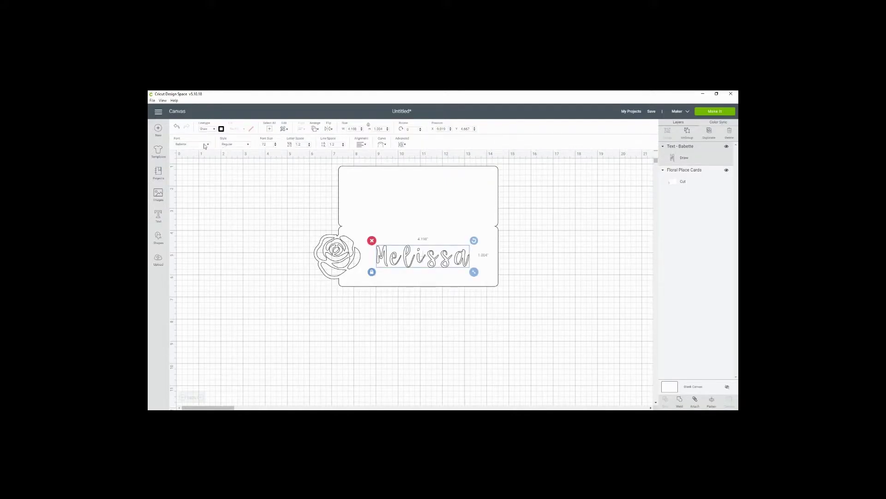
{"action": "left_click", "coordinate": [244, 146]}
{"action": "left_click", "coordinate": [240, 163]}
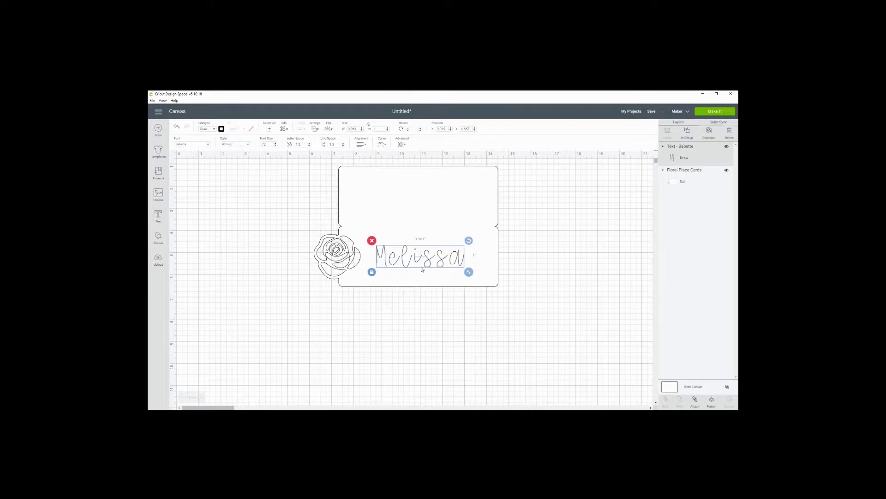
{"action": "left_click", "coordinate": [247, 145]}
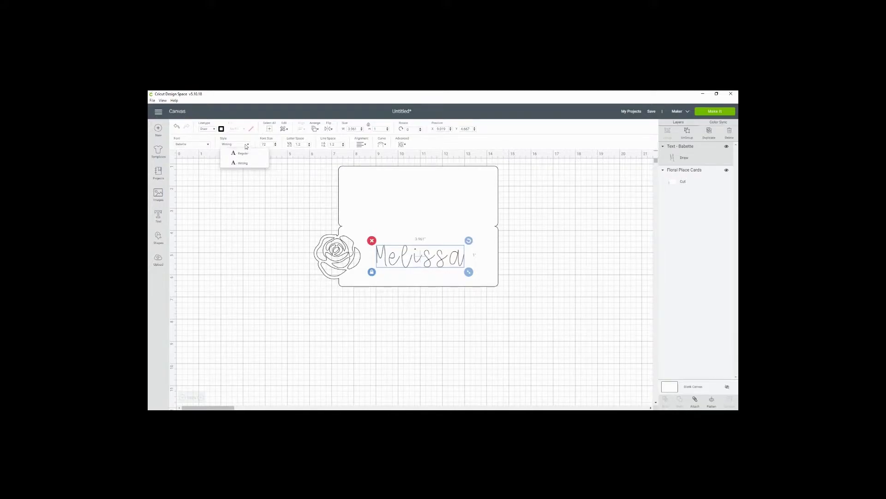
{"action": "left_click", "coordinate": [242, 164]}
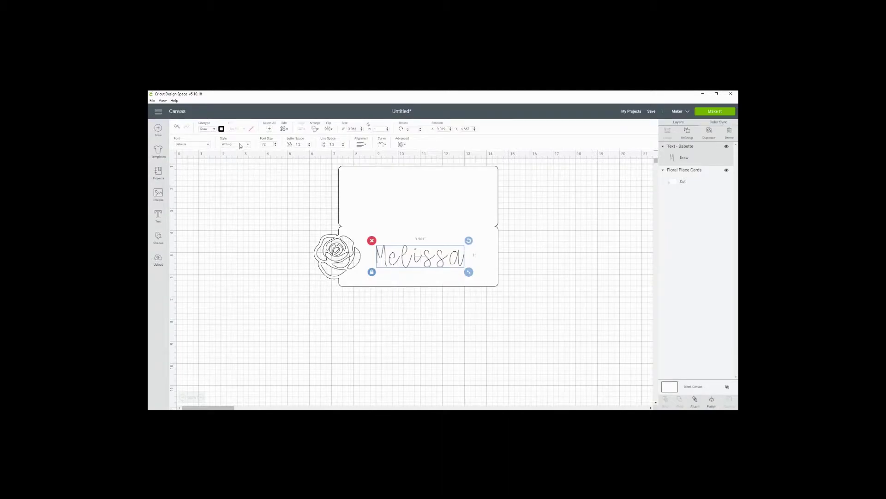
{"action": "left_click", "coordinate": [240, 145]}
{"action": "left_click", "coordinate": [240, 152]}
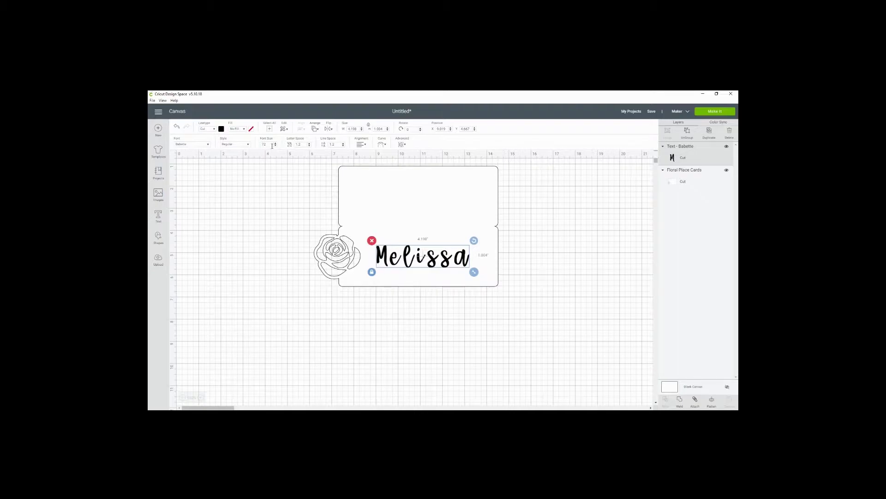
{"action": "left_click", "coordinate": [242, 145]}
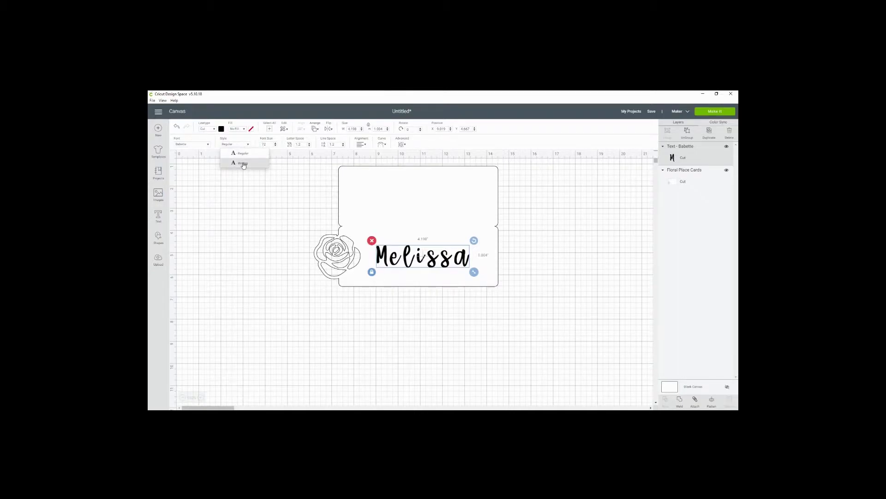
{"action": "left_click", "coordinate": [243, 163]}
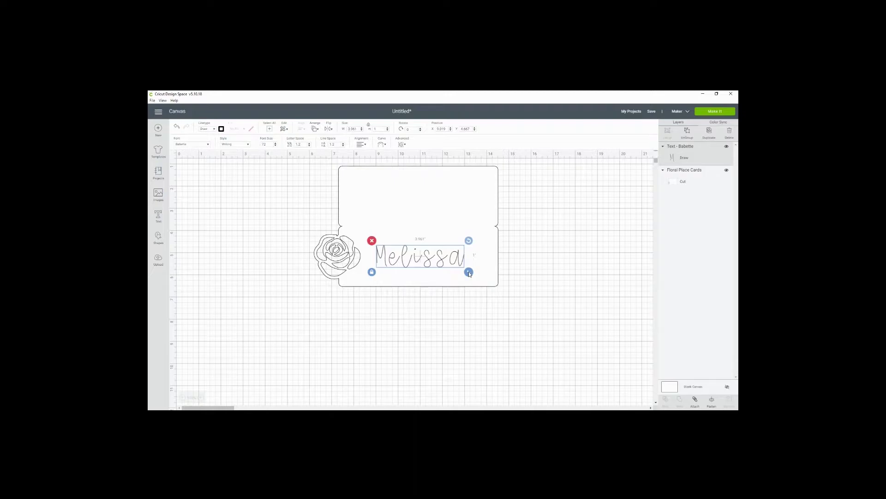
Enlarge the name across the card beside the rose and set its letter spacing to 0
{"action": "left_click_drag", "start_coordinate": [468, 272], "coordinate": [502, 281]}
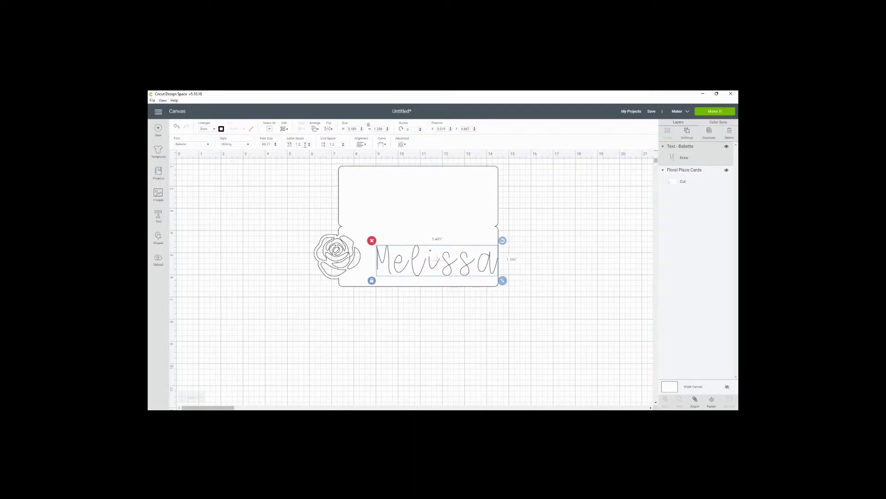
{"action": "double_click", "coordinate": [304, 144]}
{"action": "type", "text": "0"}
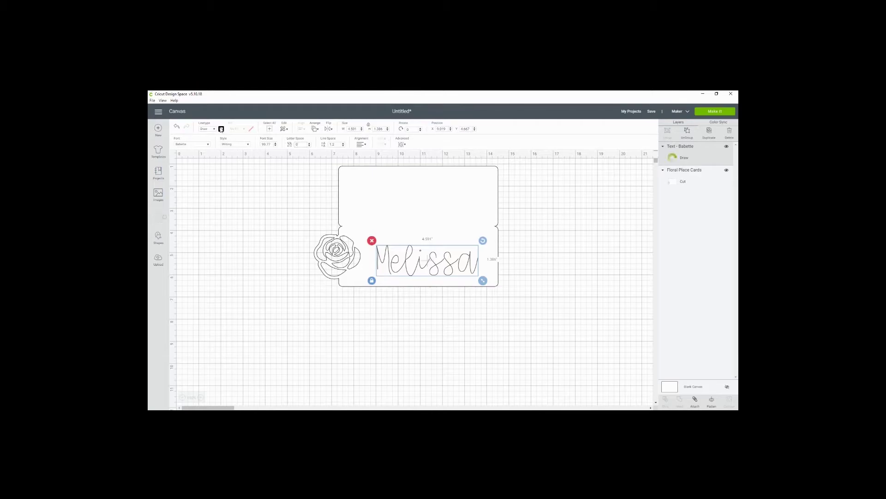
Check the pen colour, then select the card and name together and attach them
{"action": "left_click", "coordinate": [221, 129]}
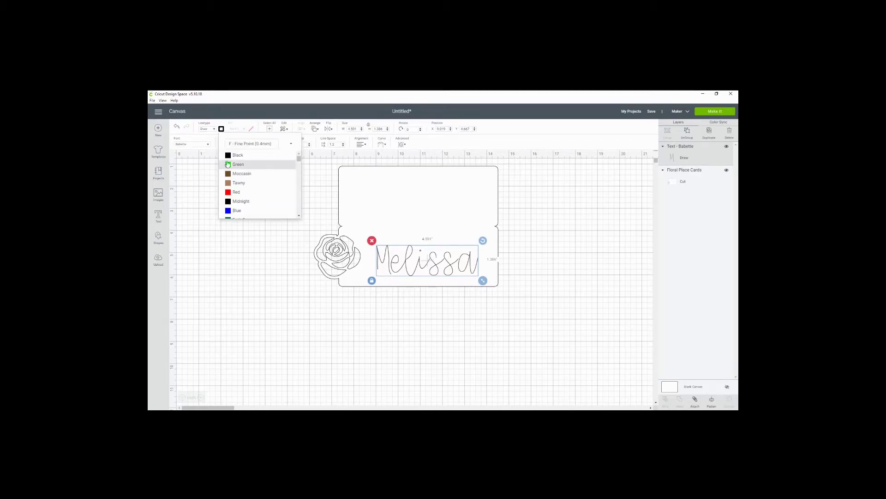
{"action": "left_click", "coordinate": [281, 261]}
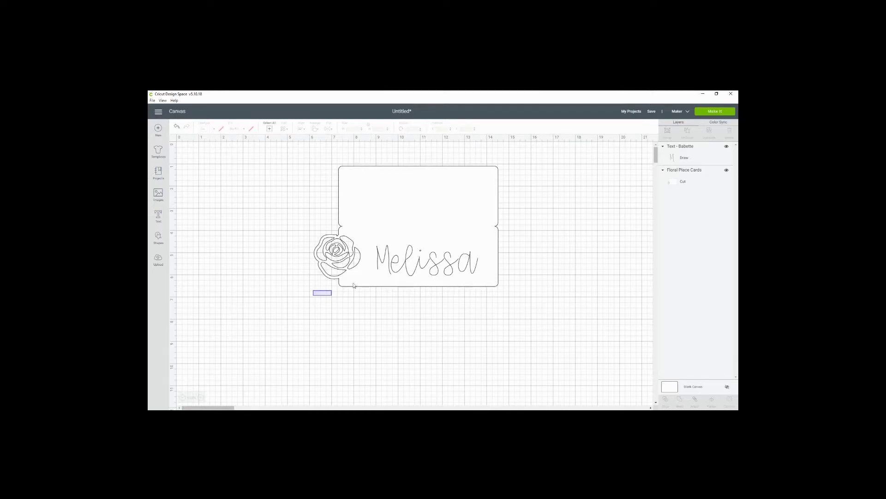
{"action": "left_click_drag", "start_coordinate": [354, 285], "coordinate": [523, 174]}
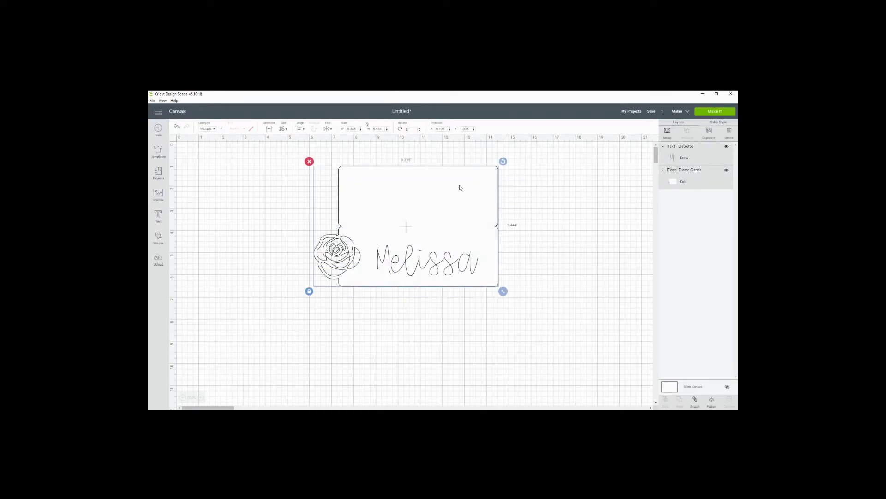
{"action": "left_click", "coordinate": [695, 400]}
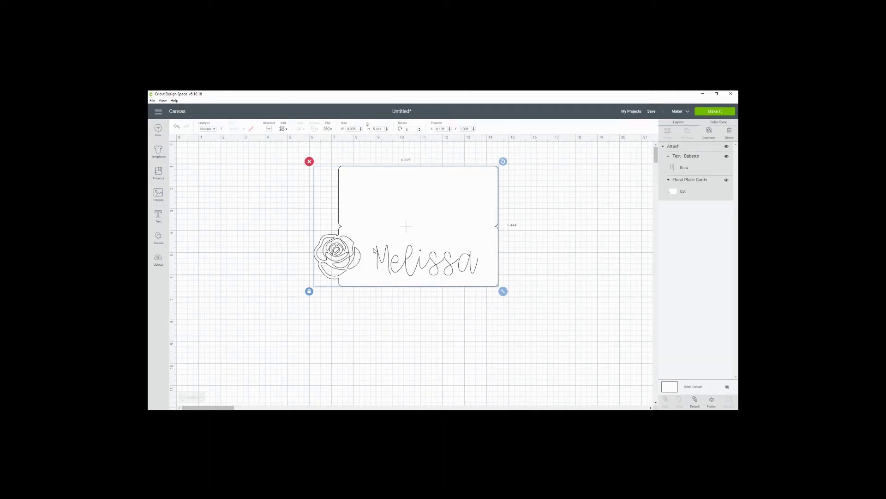